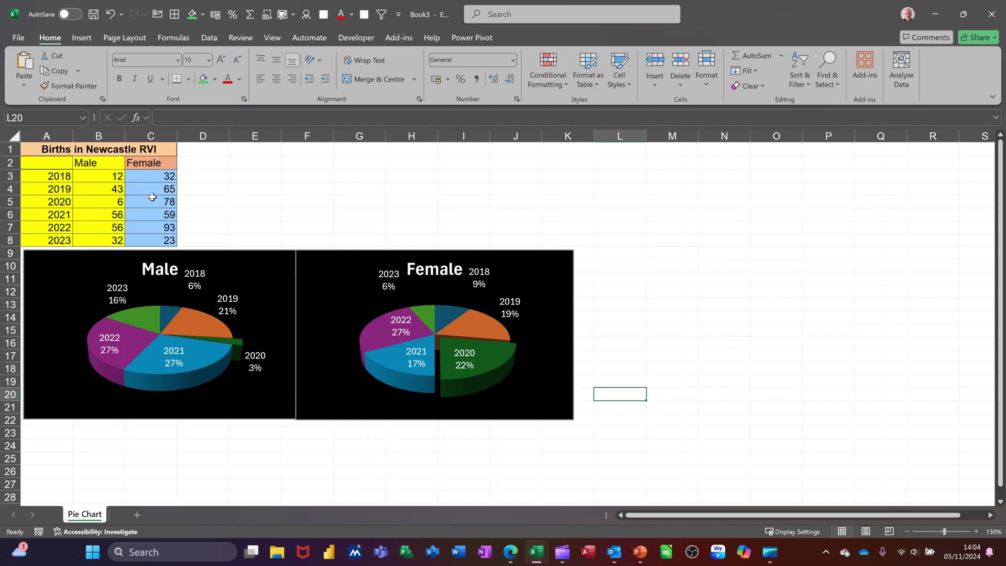
- Delete the existing Male and Female charts
click(276, 265)
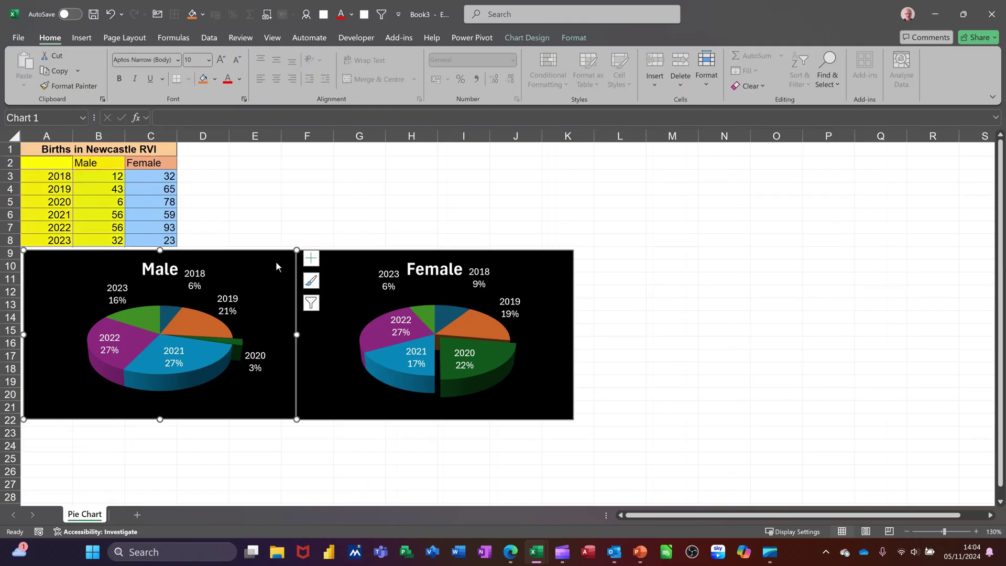
key(Delete)
click(318, 253)
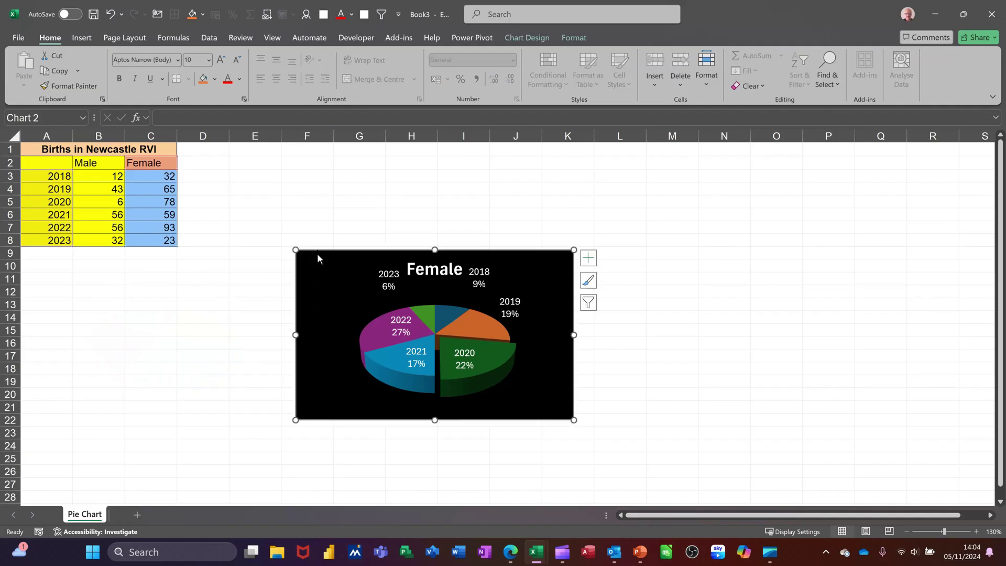
key(Delete)
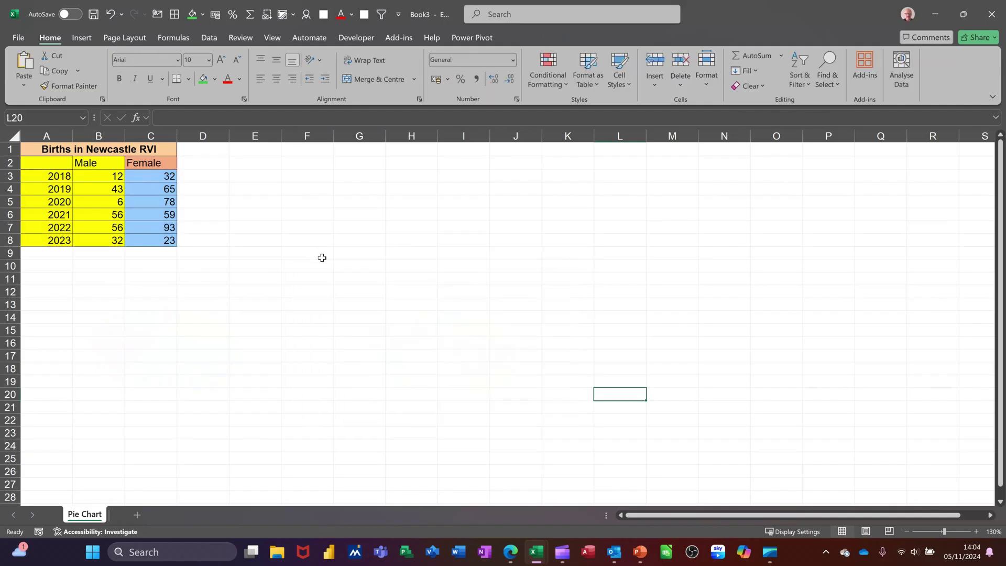
- Insert a 3D pie chart from the years and Male counts in A2:B8
click(50, 162)
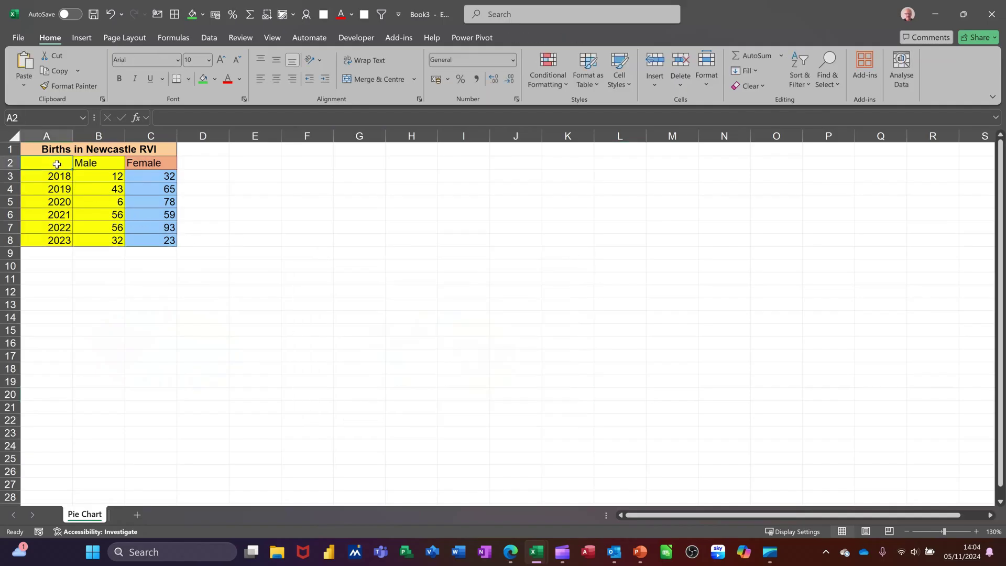
mouse_move(50, 162)
mouse_down()
mouse_move(78, 163)
mouse_move(84, 237)
mouse_up()
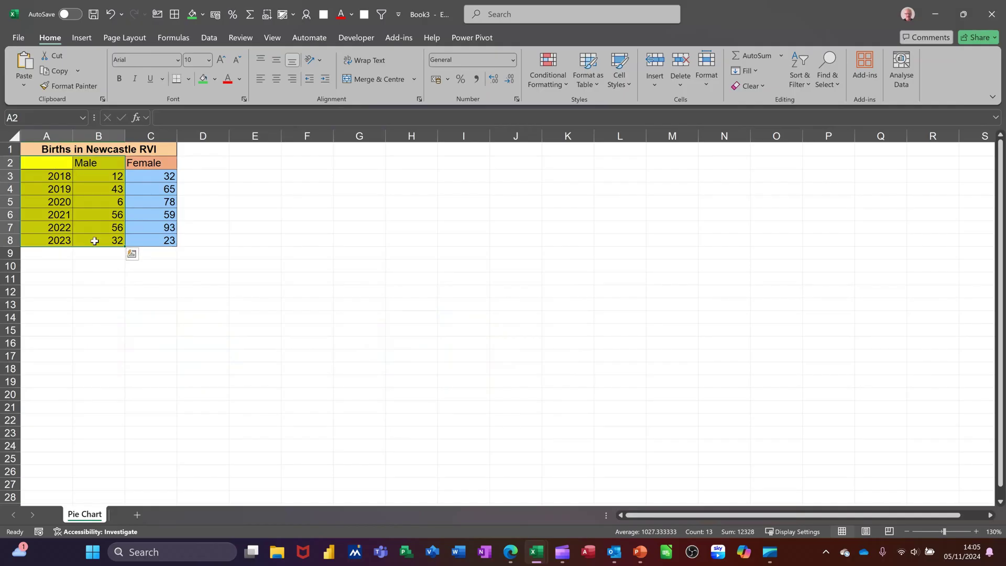
click(83, 40)
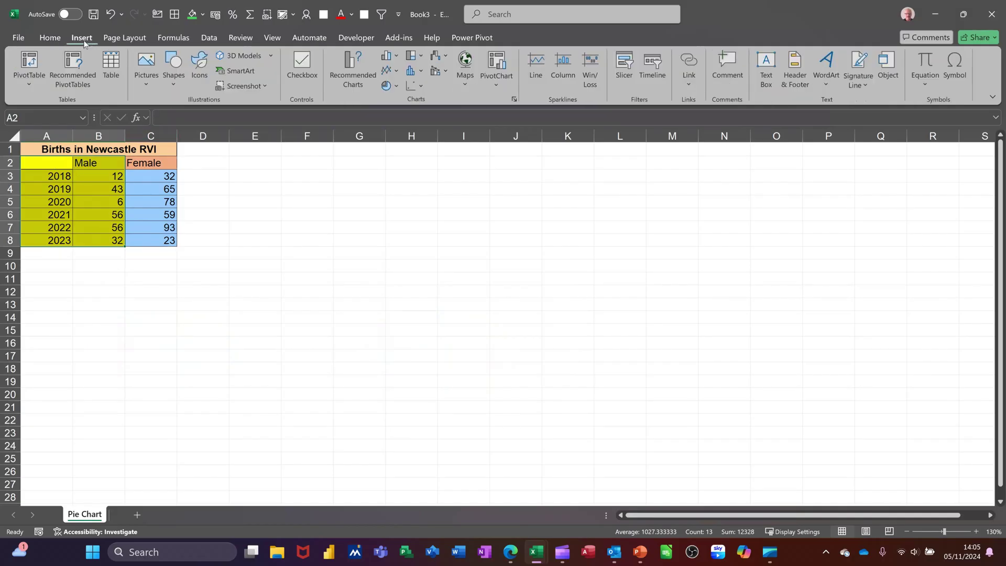
click(387, 86)
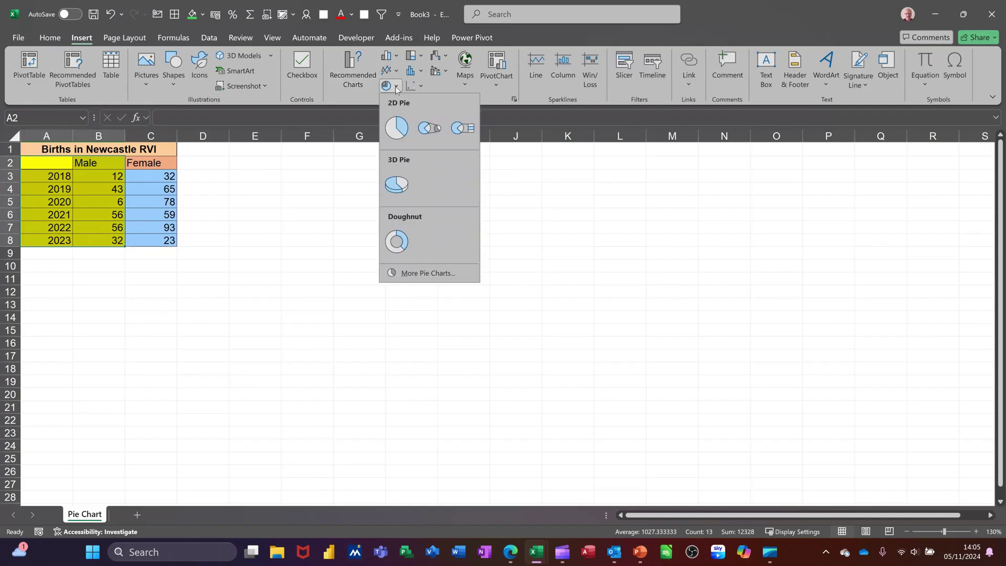
click(398, 192)
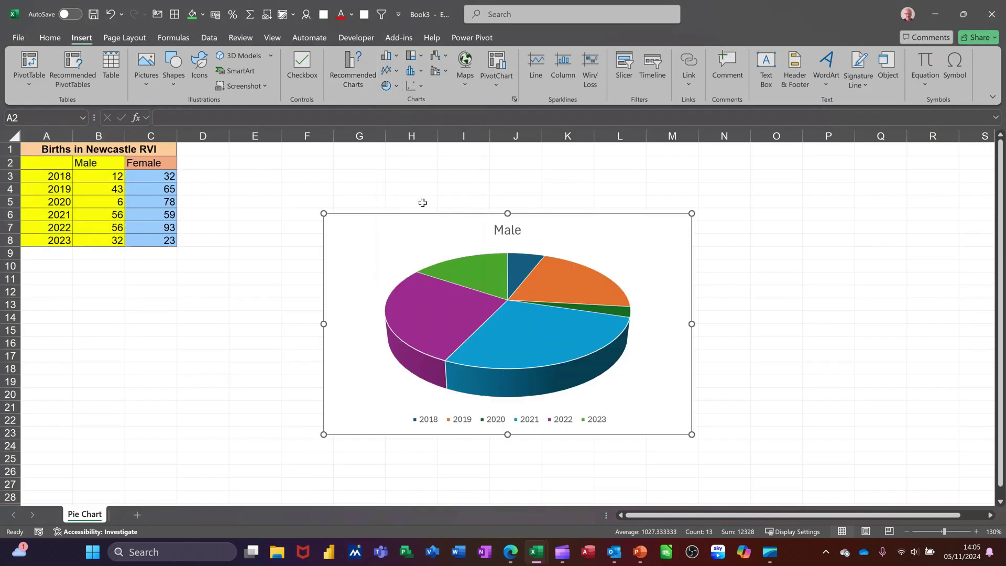
- Move the Male chart closer to the table and delete its legend
drag(432, 212, 308, 182)
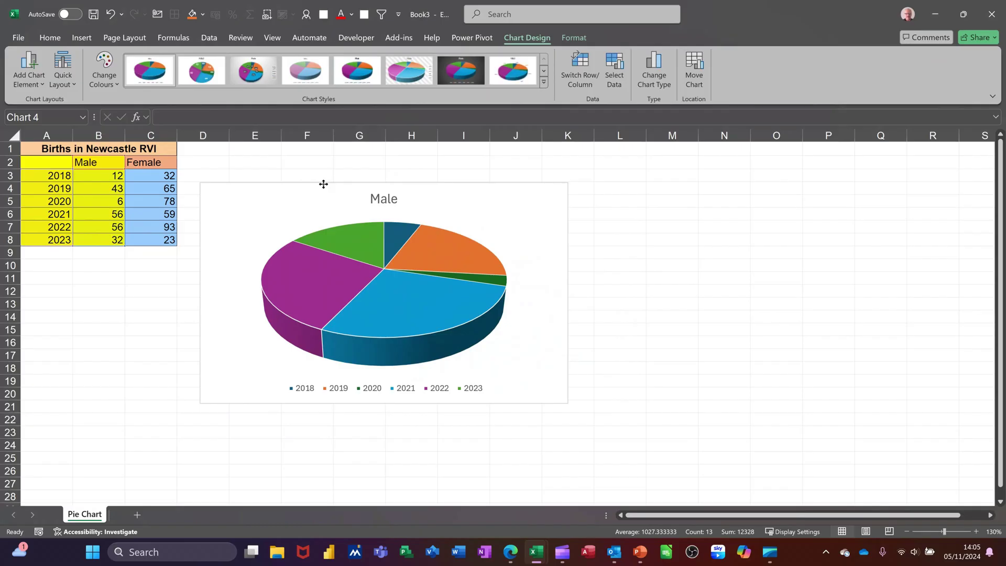
click(331, 389)
key(Delete)
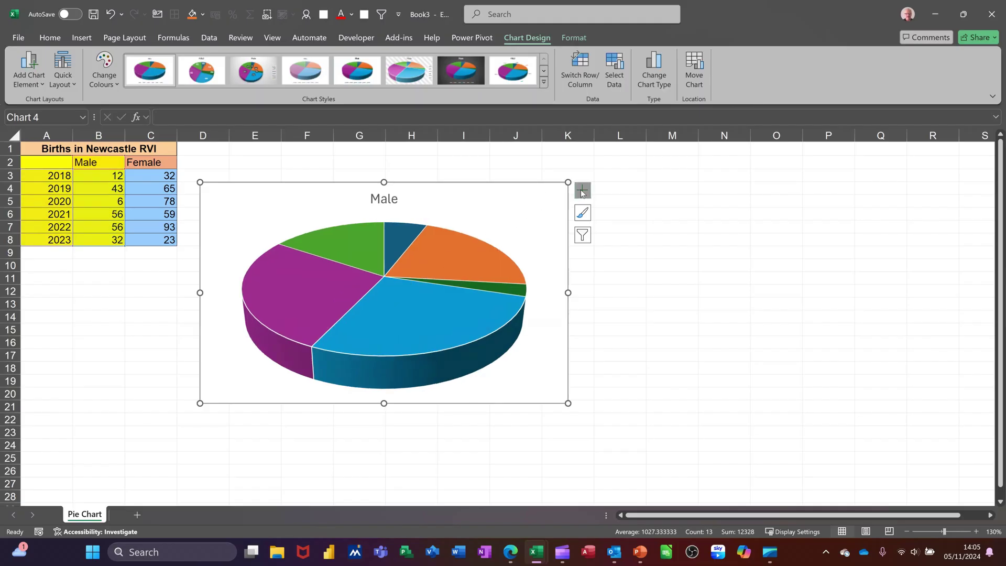
- Add Data Callout labels showing year and percentage to every Male slice
click(581, 192)
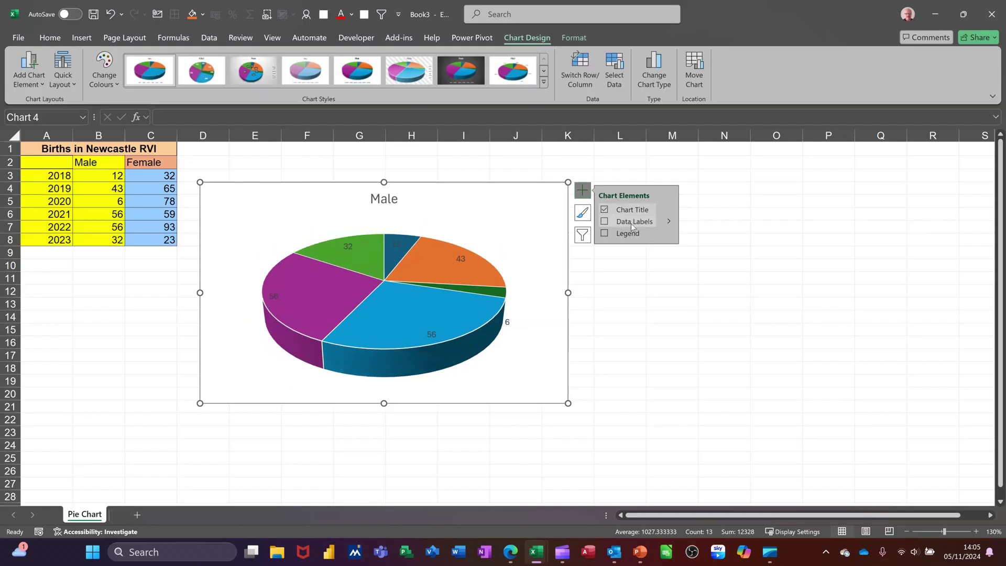
click(668, 221)
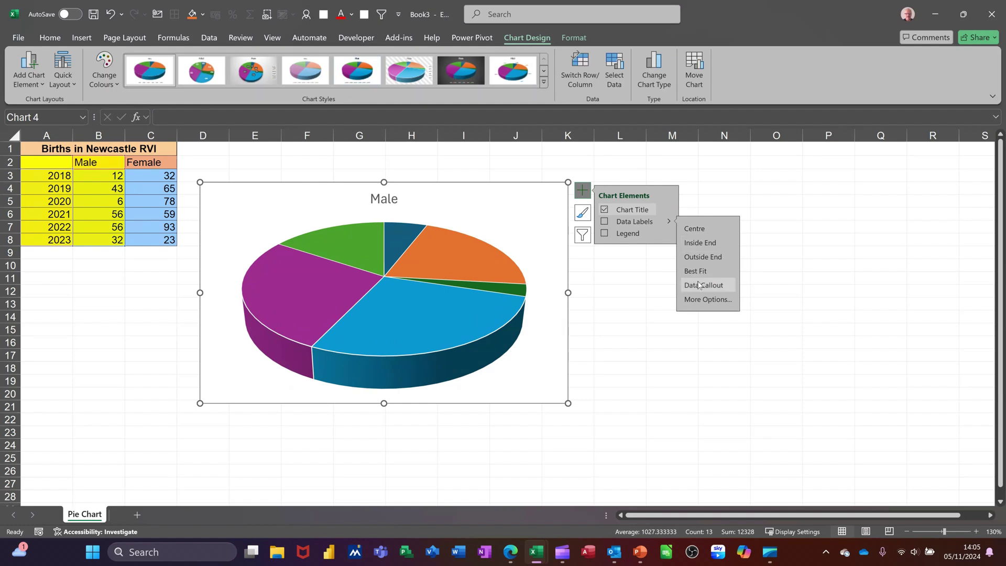
click(703, 257)
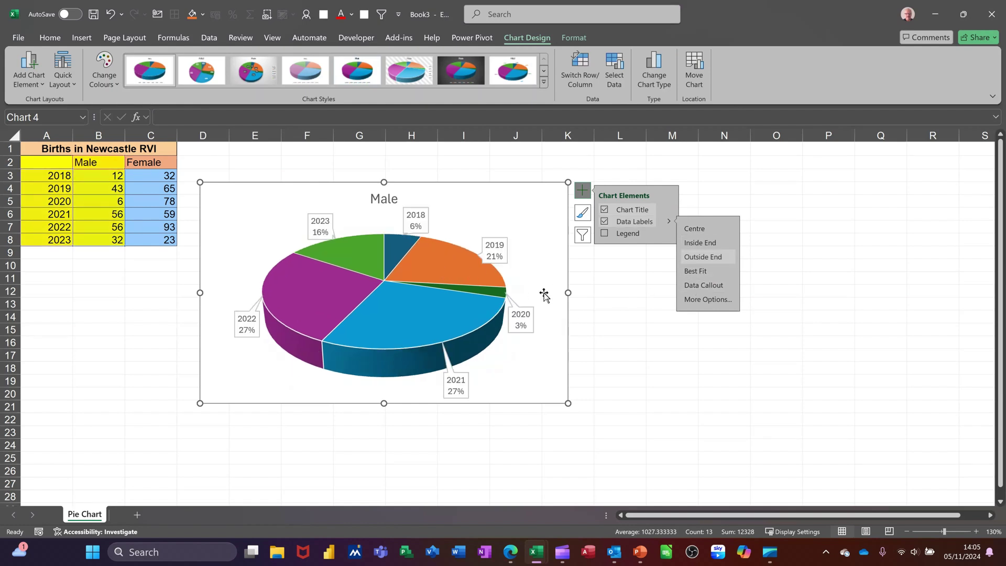
click(487, 292)
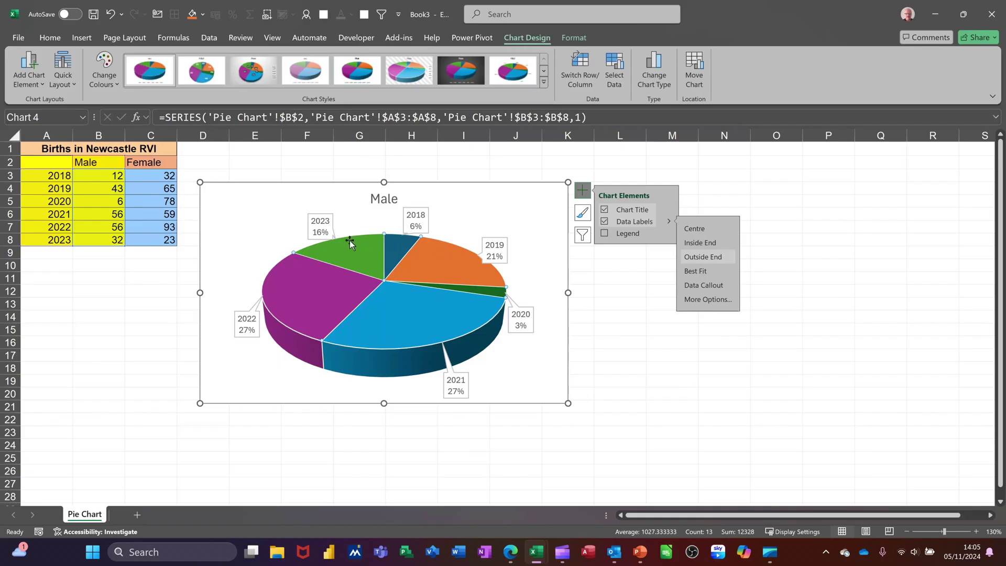
click(491, 291)
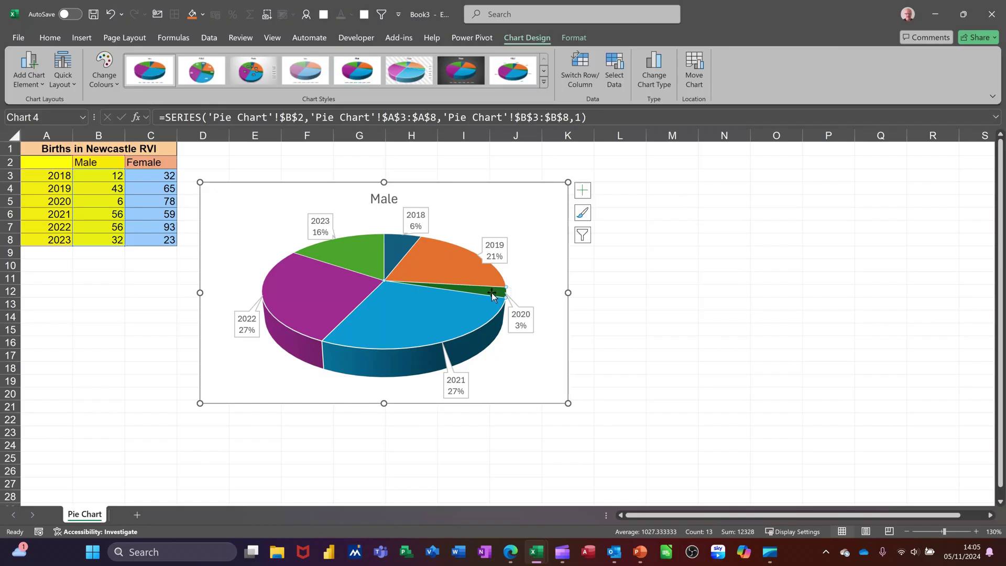
- Drag the 3% 2020 slice outward to explode it from the Male pie
mouse_move(491, 293)
mouse_down()
mouse_move(473, 312)
mouse_move(506, 286)
mouse_up()
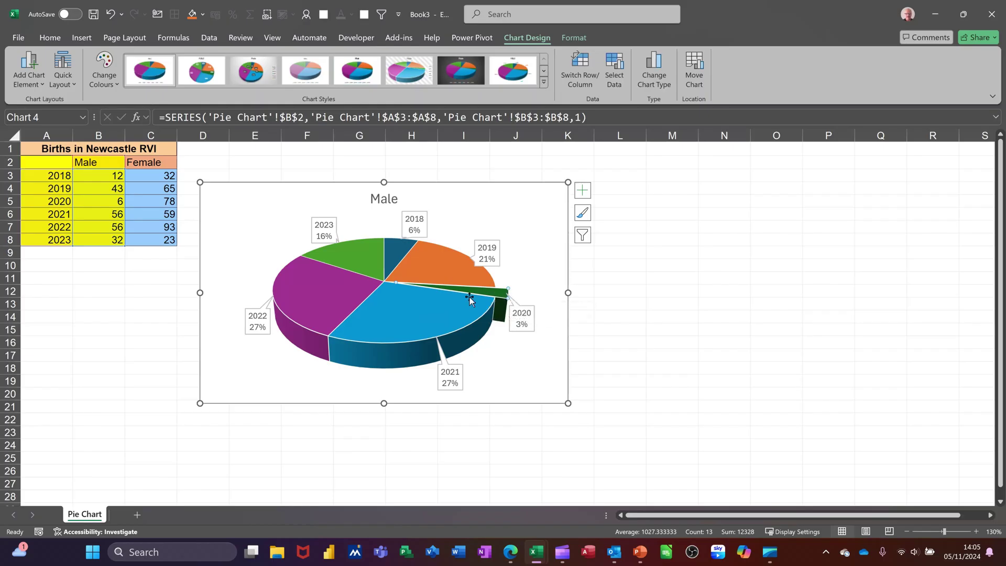
click(541, 203)
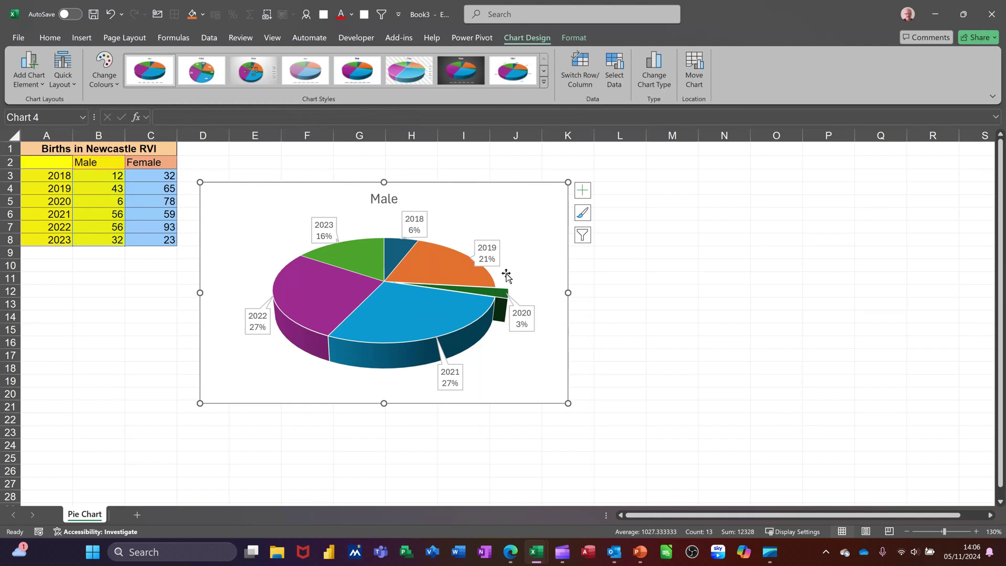
- Size the Male chart to 7 cm × 7 cm and move it under the table at A10
click(572, 38)
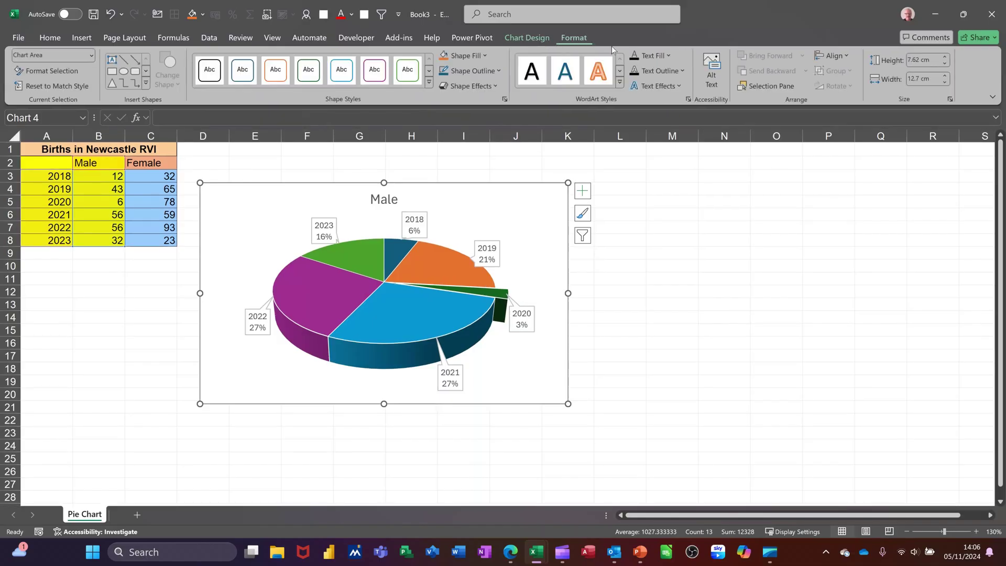
click(923, 61)
text(7)
click(917, 80)
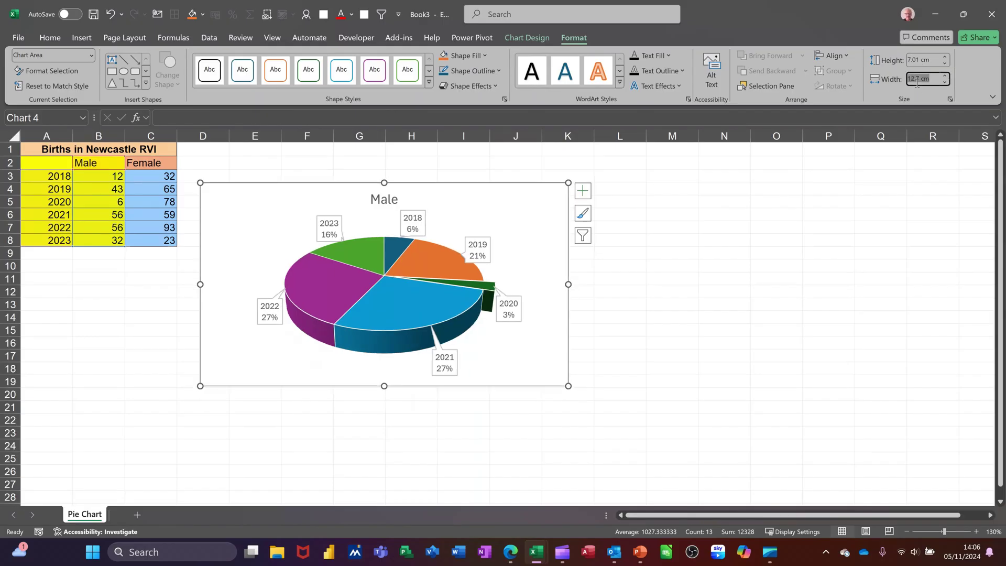
text(7)
key(Return)
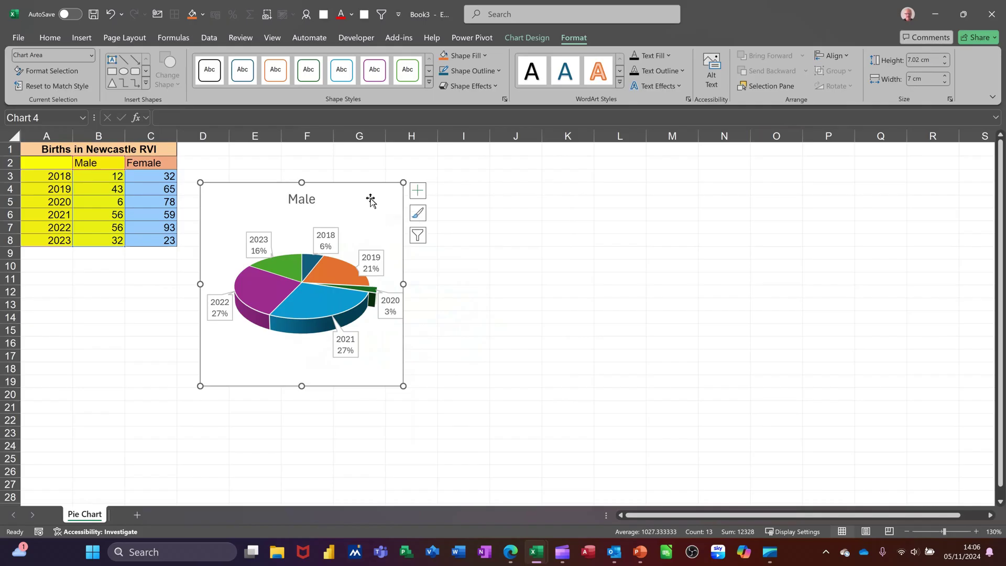
drag(374, 195, 189, 269)
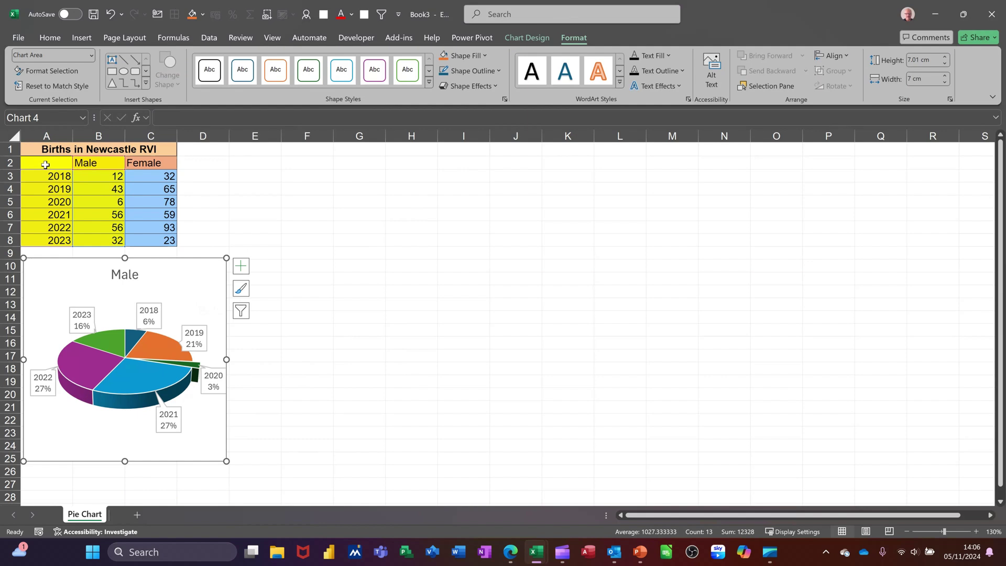
- Select years A2:A8 plus the Female figures and insert a 3D pie chart
drag(43, 163, 43, 235)
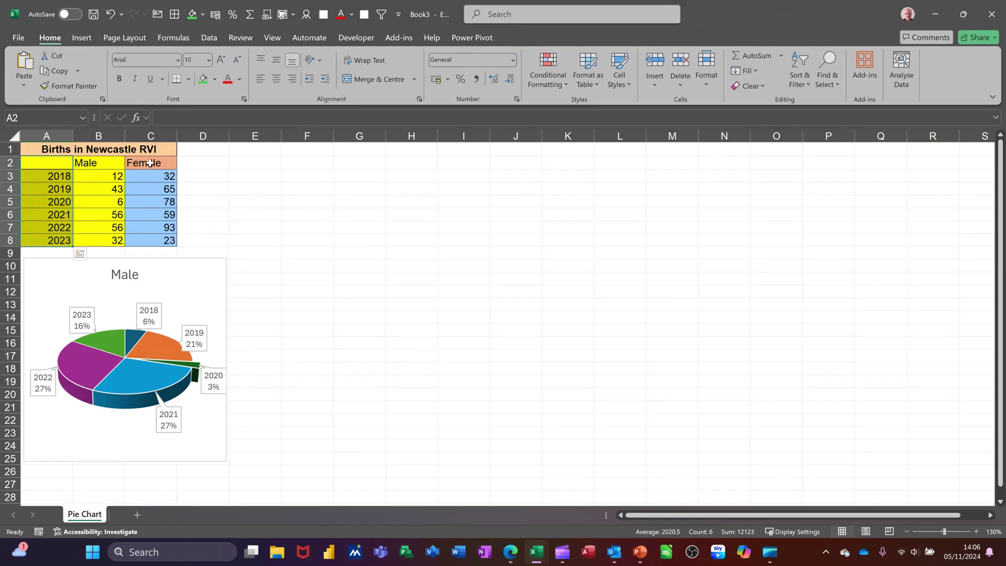
drag(150, 163, 149, 232)
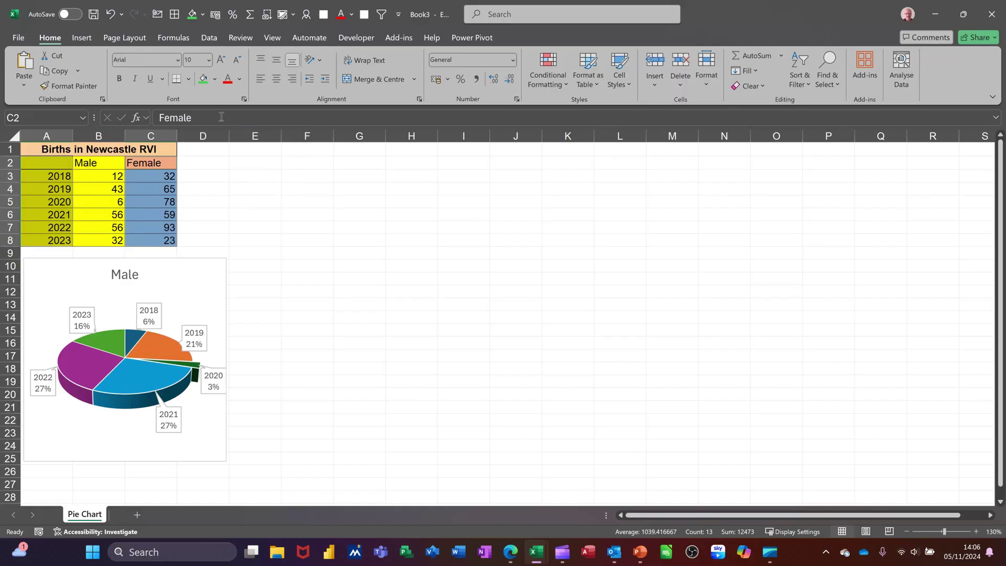
click(83, 39)
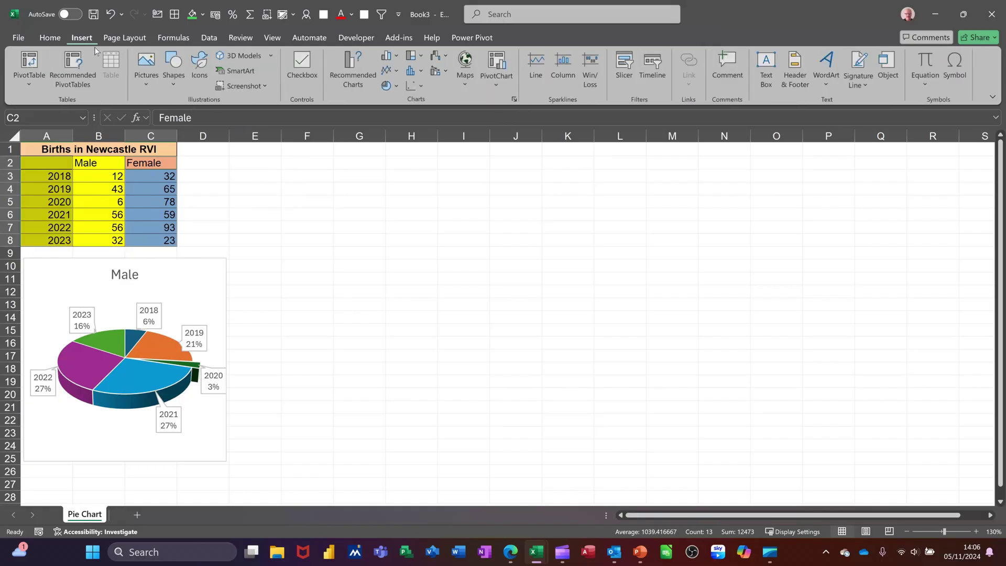
click(390, 86)
click(397, 185)
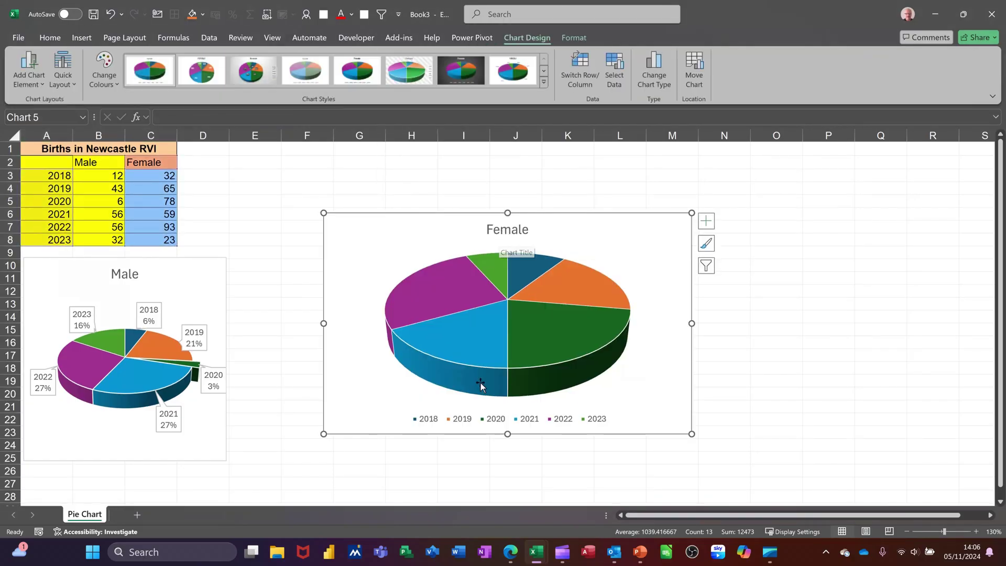
- Delete the Female chart's legend and add Data Callout labels to its slices
click(490, 424)
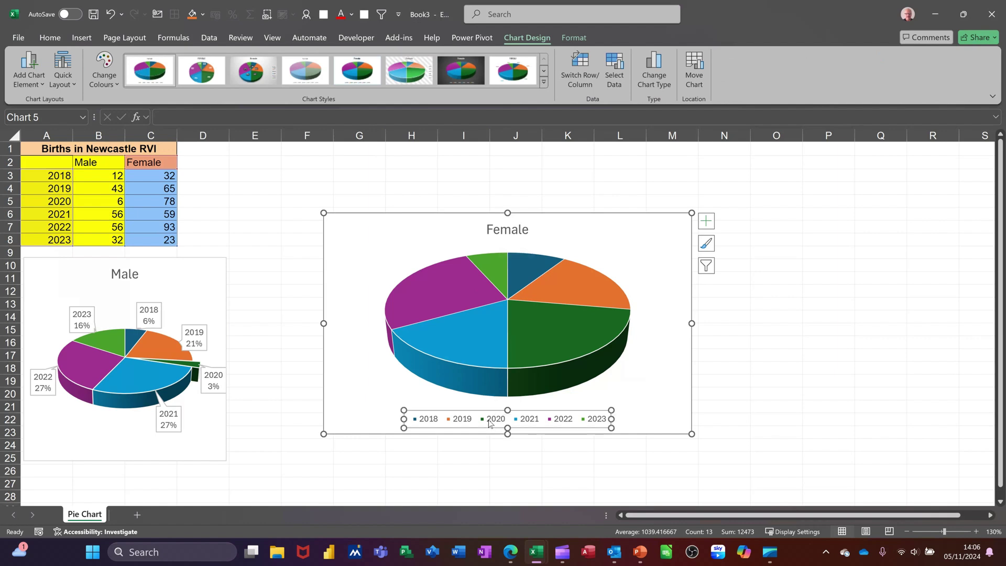
key(Delete)
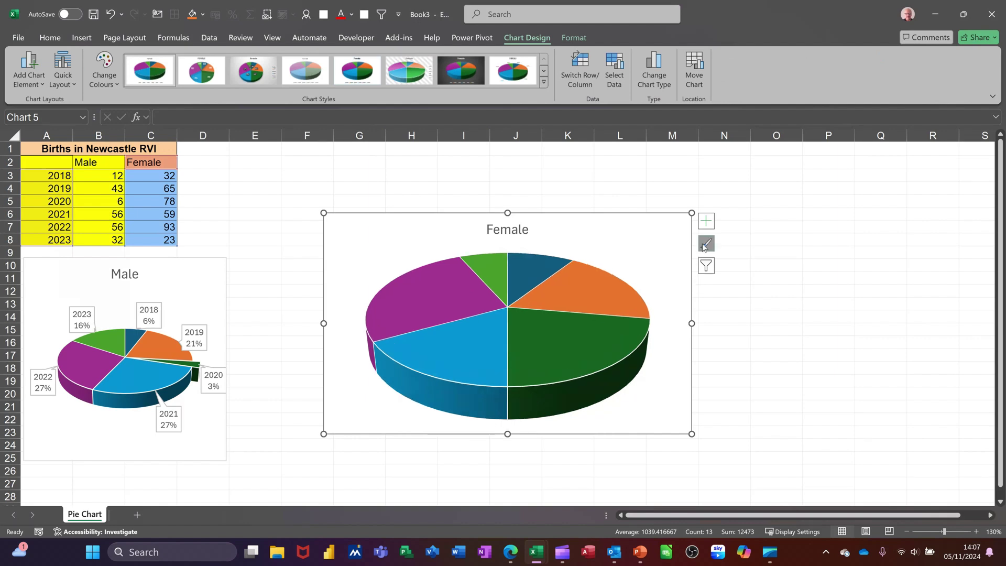
click(705, 221)
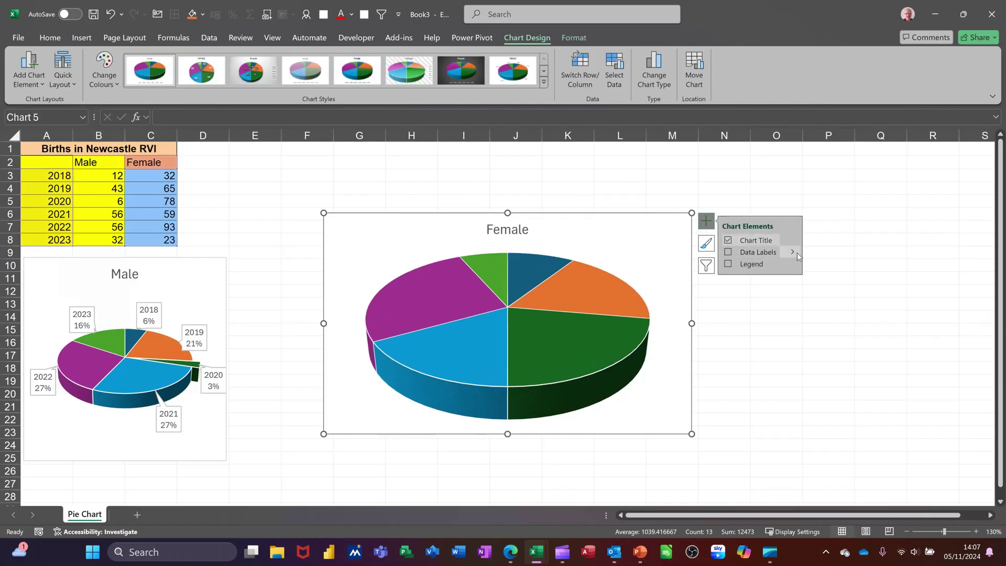
mouse_move(797, 254)
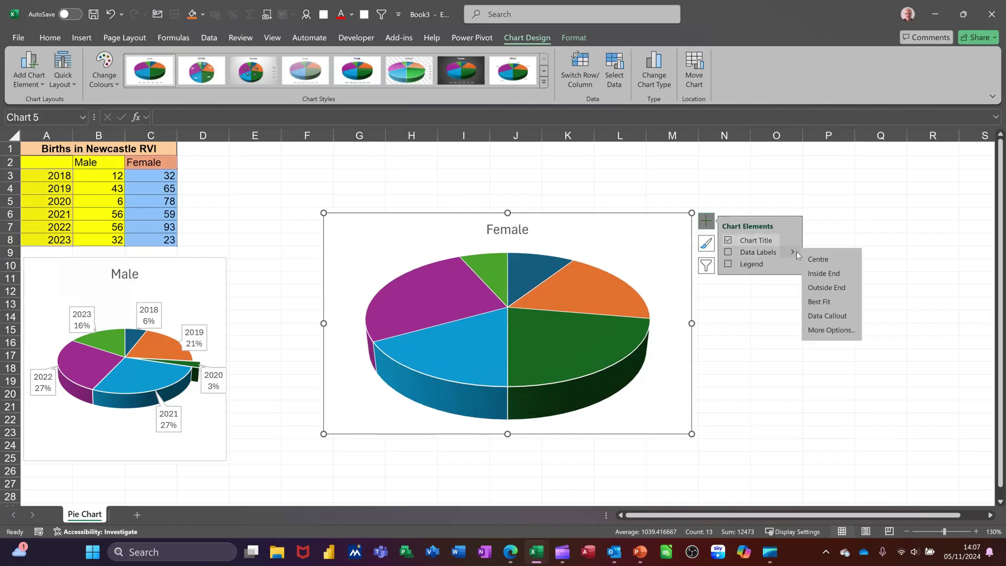
click(809, 316)
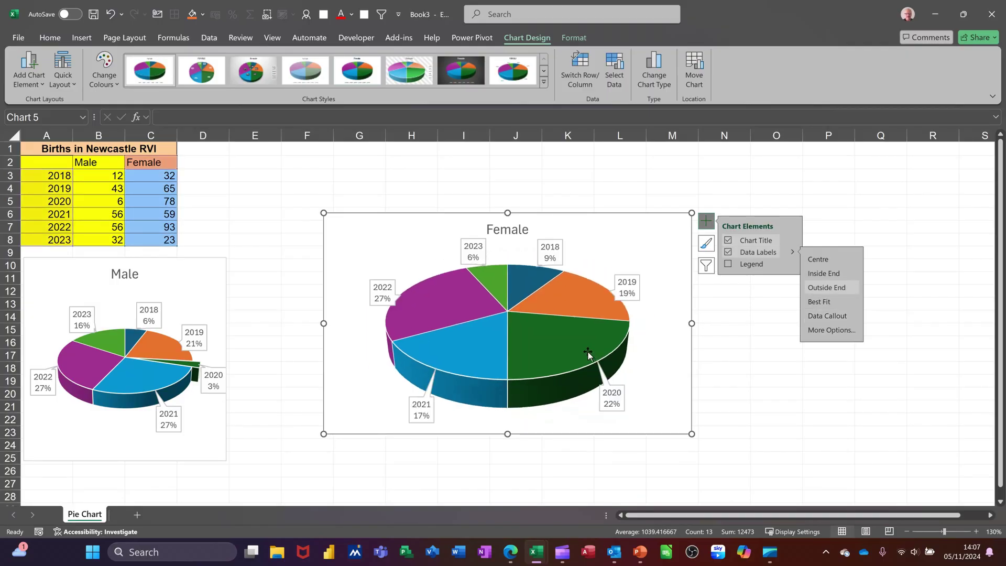
- Pull the green 2020 slice (22%) out of the Female pie
click(548, 339)
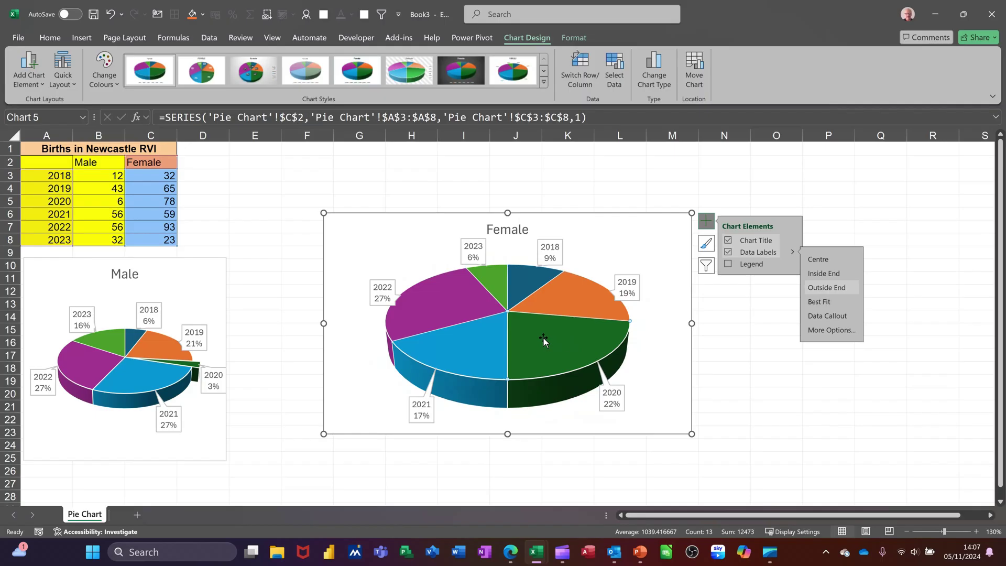
click(554, 347)
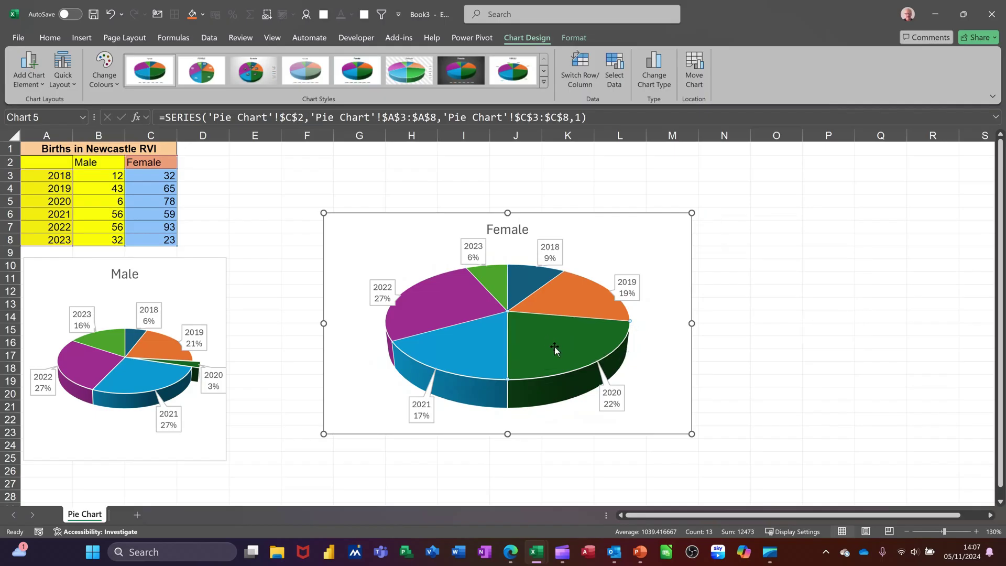
drag(554, 346, 577, 341)
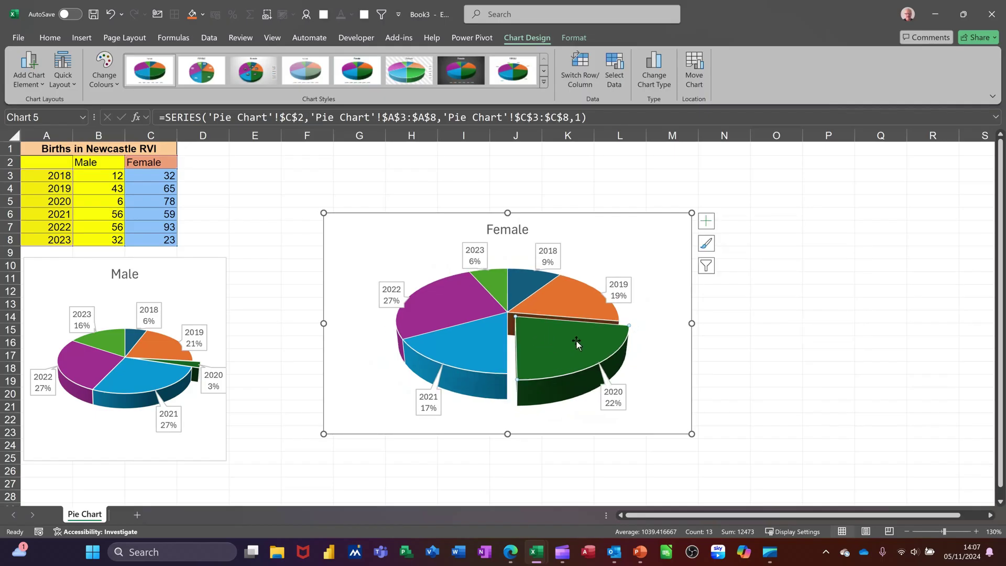
- Size the Female chart to 7 cm × 7 cm and place it beside the Male chart
click(667, 236)
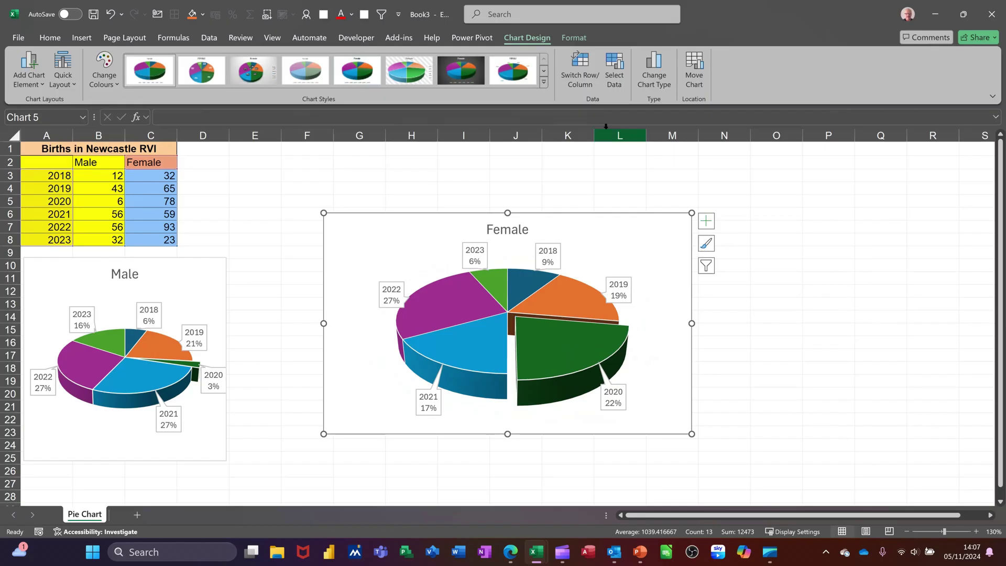
click(573, 39)
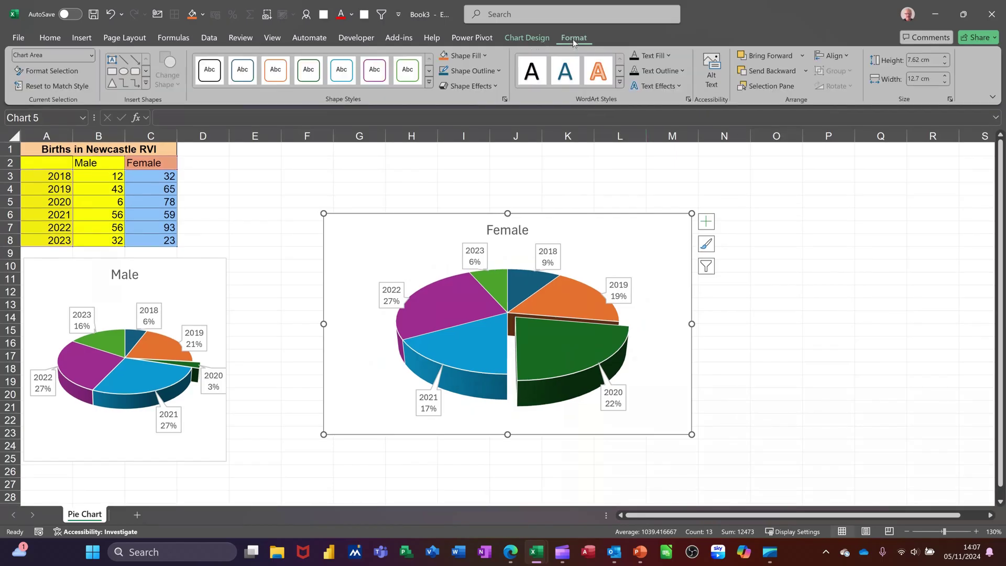
click(913, 60)
text(7)
click(919, 80)
text(7)
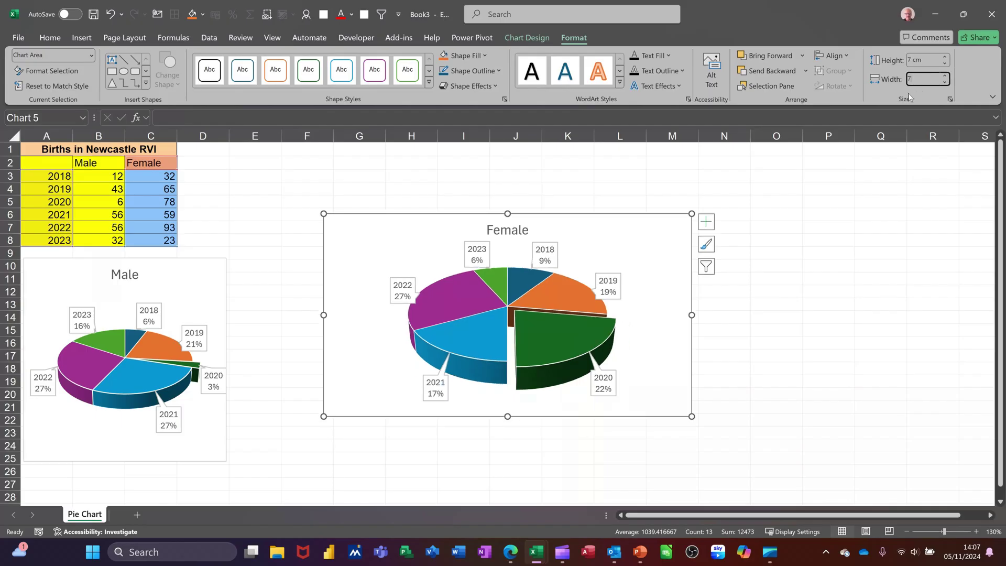
key(Return)
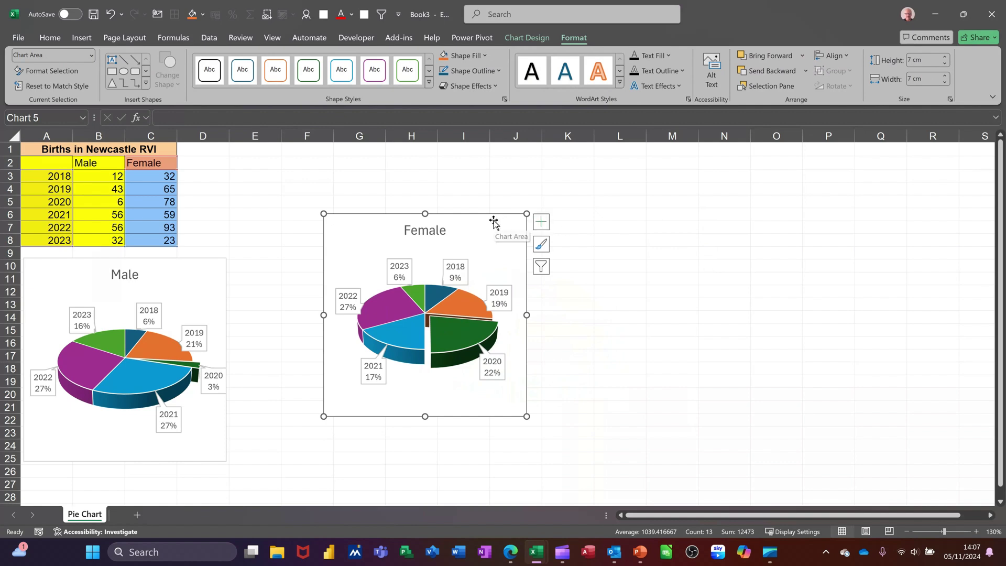
drag(494, 220, 397, 264)
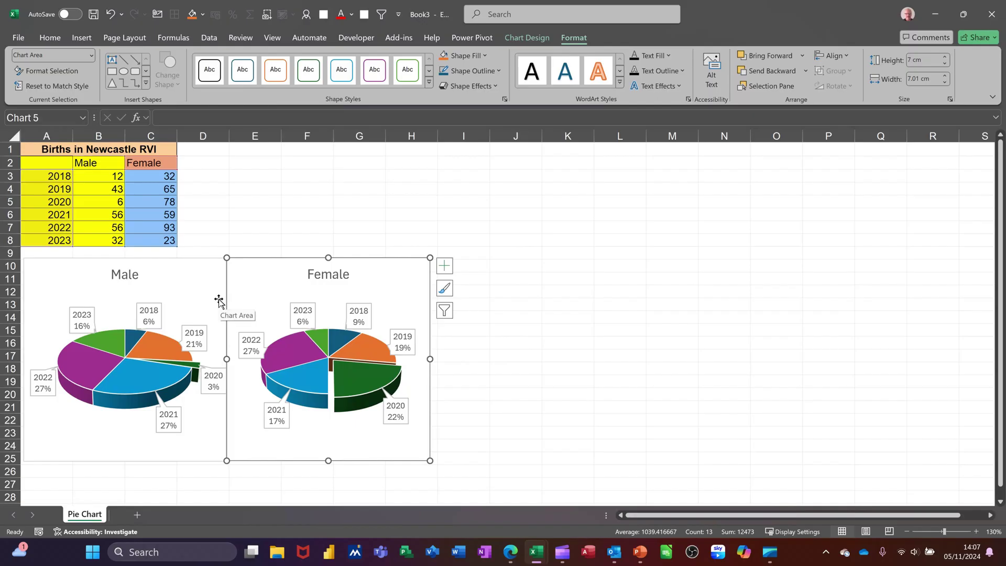
- Group the Male and Female charts and move the group beside the table
ctrl+click(192, 262)
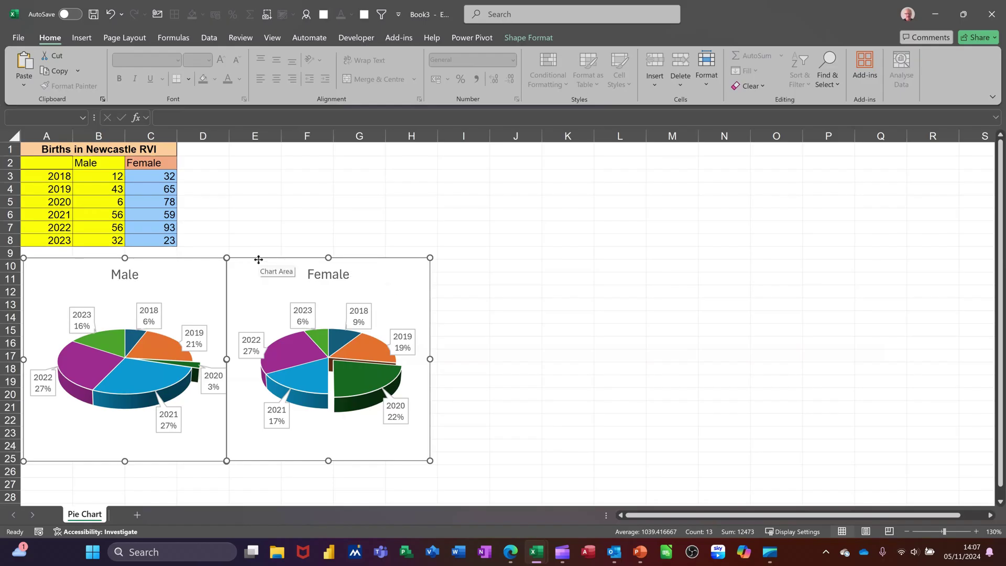
right_click(259, 260)
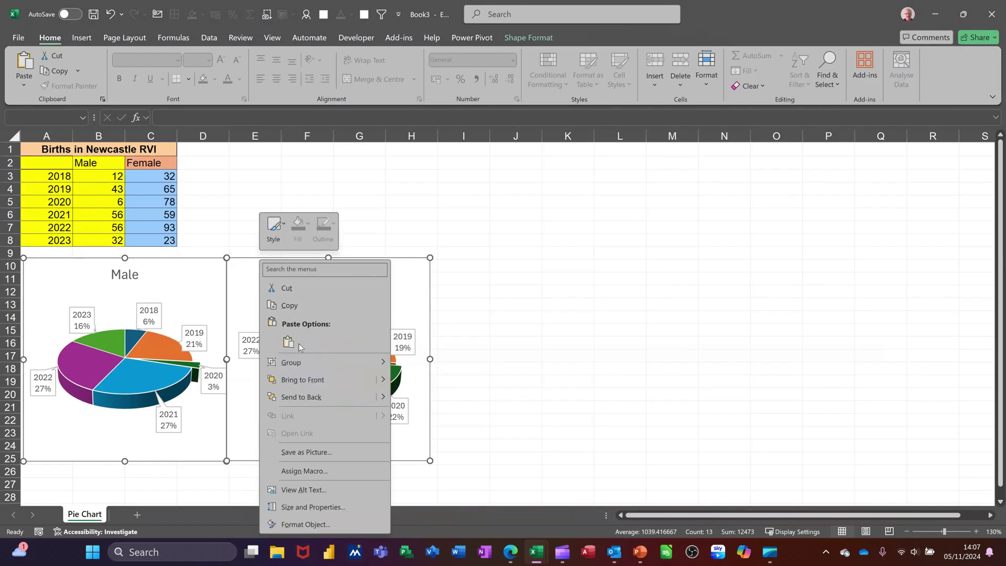
mouse_move(304, 362)
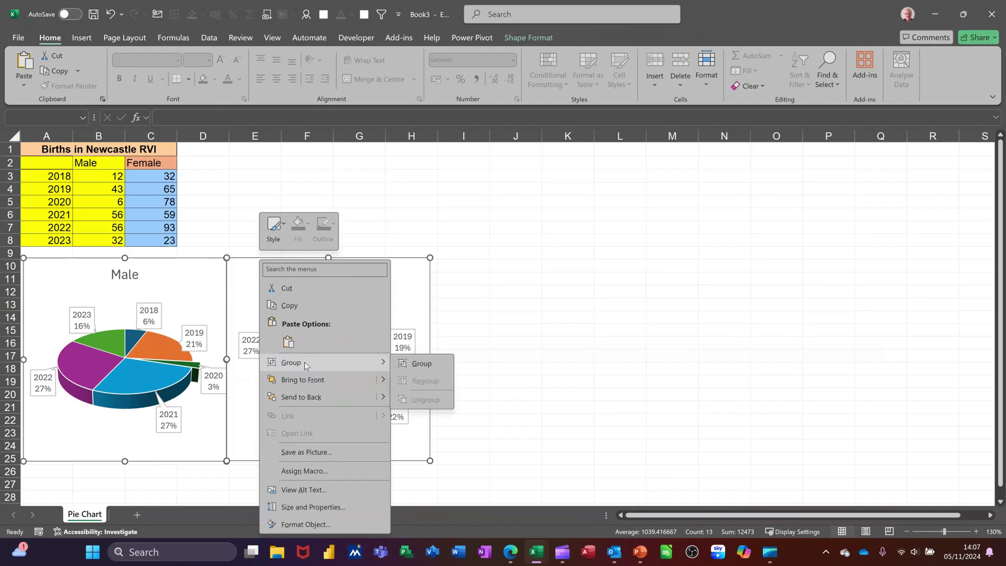
click(402, 365)
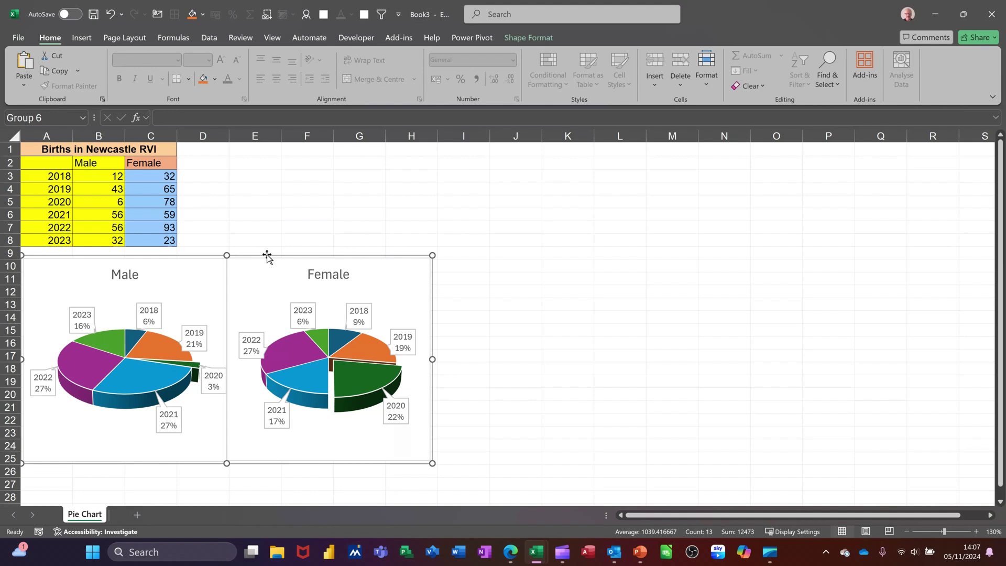
drag(268, 255, 451, 184)
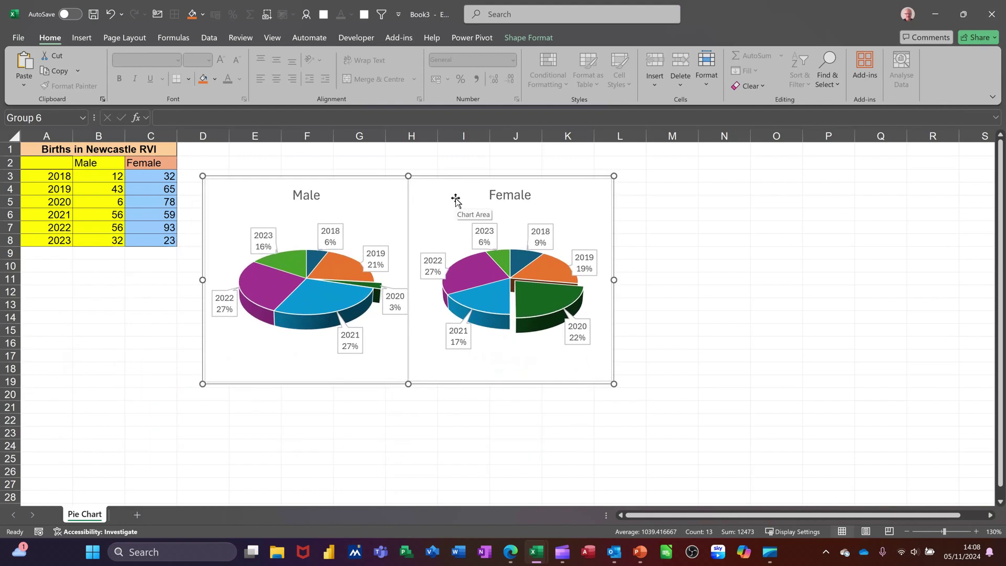
- Drag the grouped charts back beneath the table, starting at column A
click(455, 197)
drag(455, 197, 464, 218)
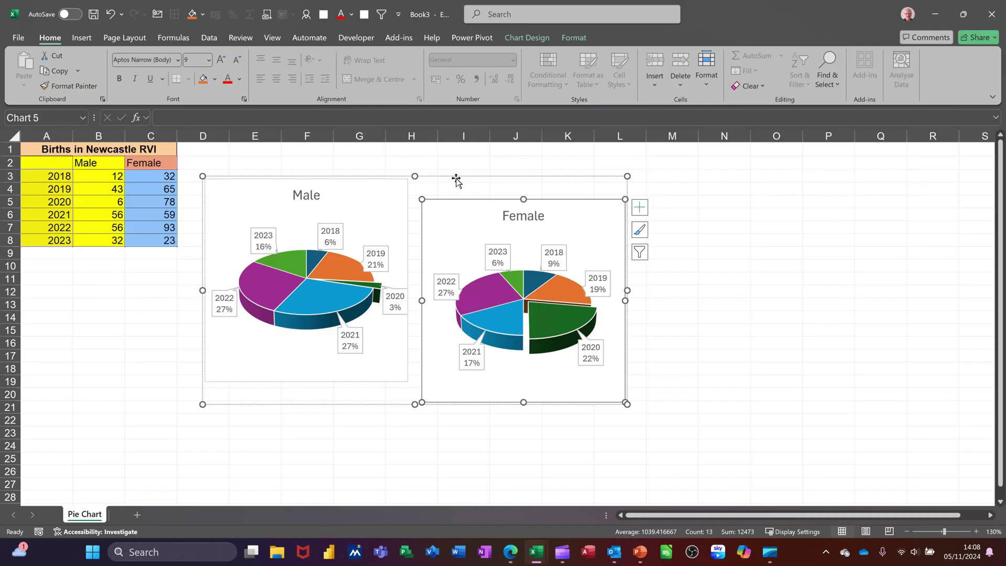
mouse_move(453, 178)
mouse_down()
mouse_move(519, 196)
mouse_move(473, 199)
mouse_move(528, 206)
mouse_move(467, 196)
mouse_move(486, 172)
mouse_move(462, 178)
mouse_up()
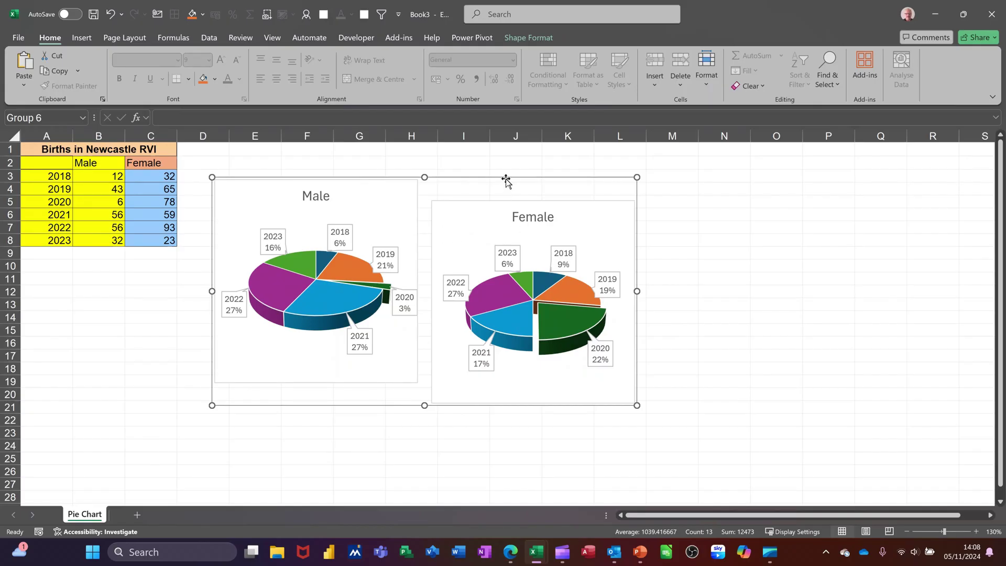
drag(506, 179, 320, 253)
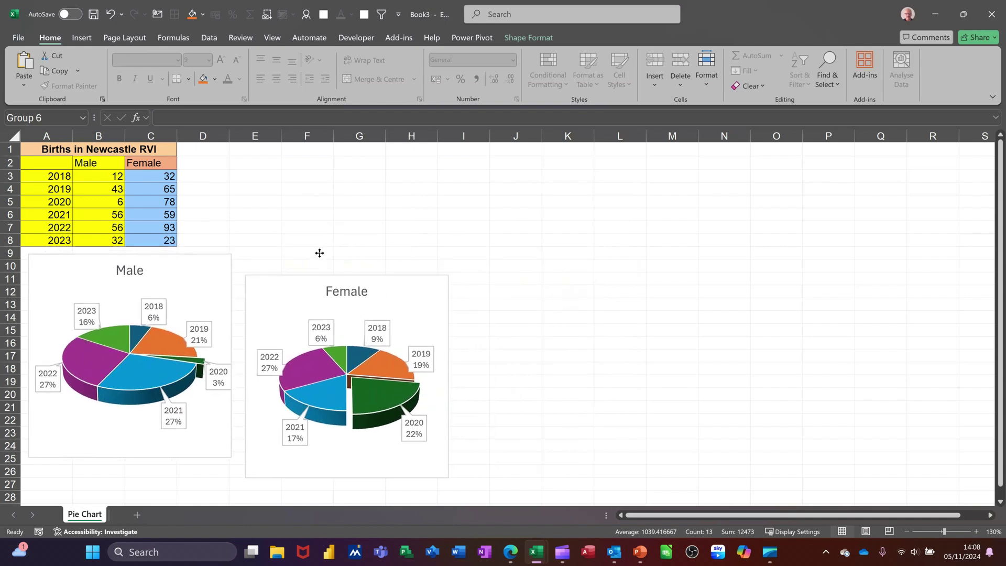